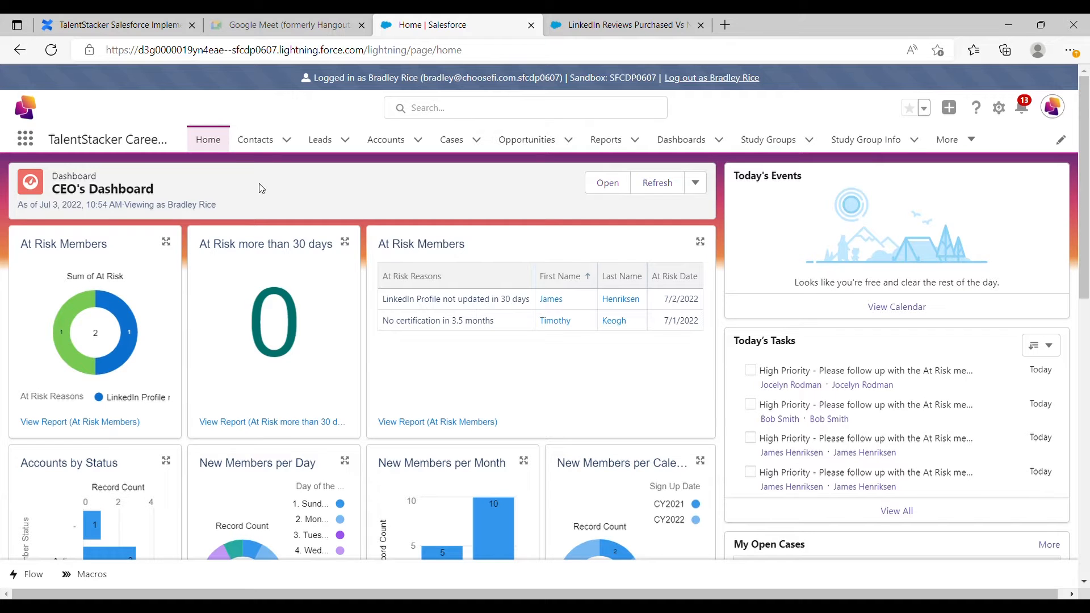
- Review the charts and tables of the CEO's Dashboard on the home page, down to New Members Last 7 Days
scroll(262, 188, down, 1)
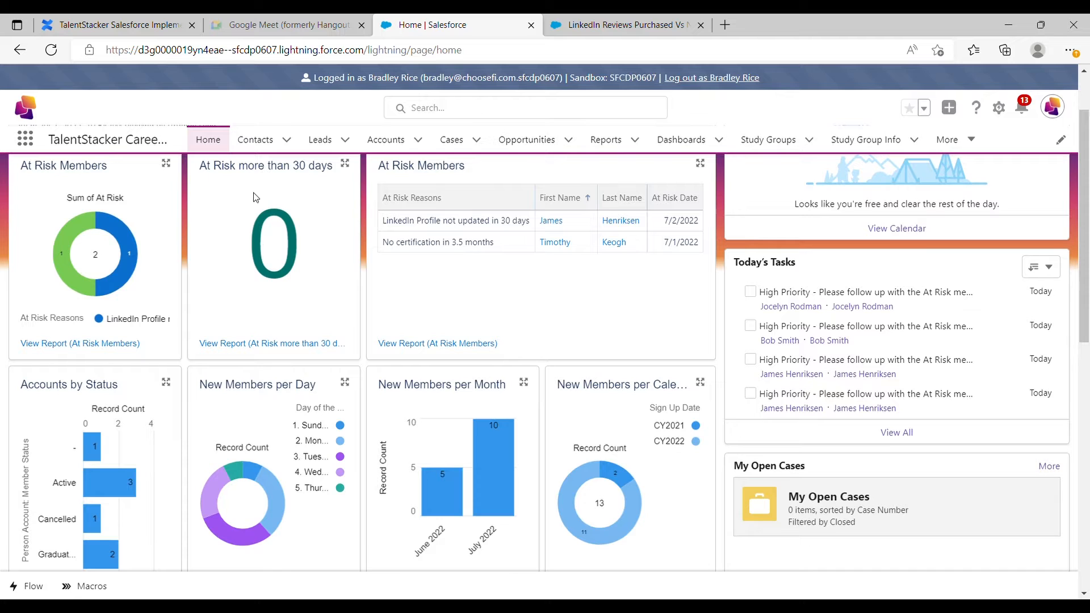
scroll(244, 202, down, 1)
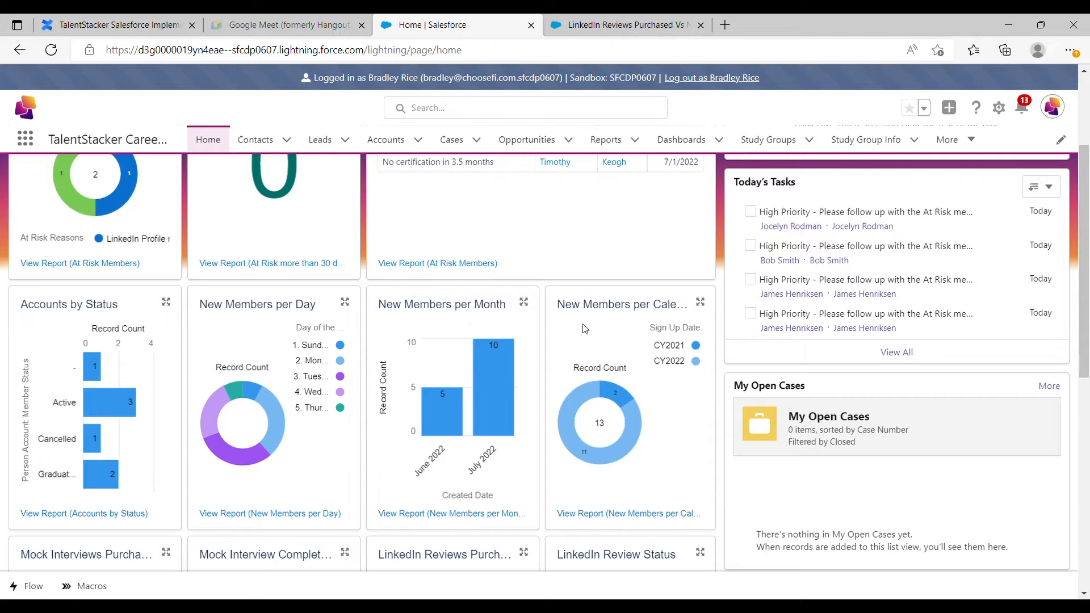
scroll(591, 337, down, 4)
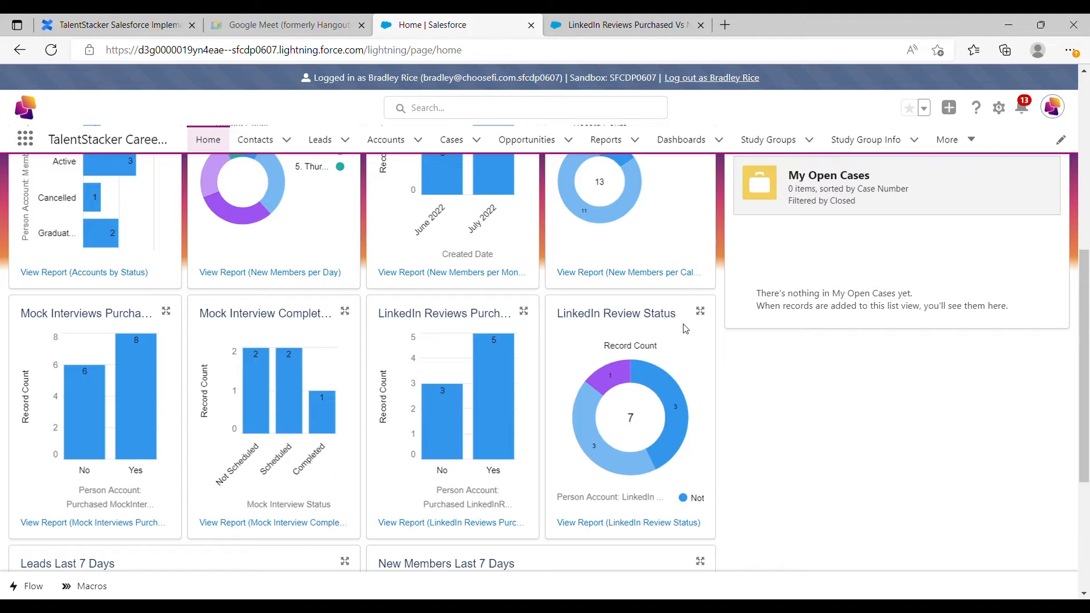
scroll(684, 325, down, 2)
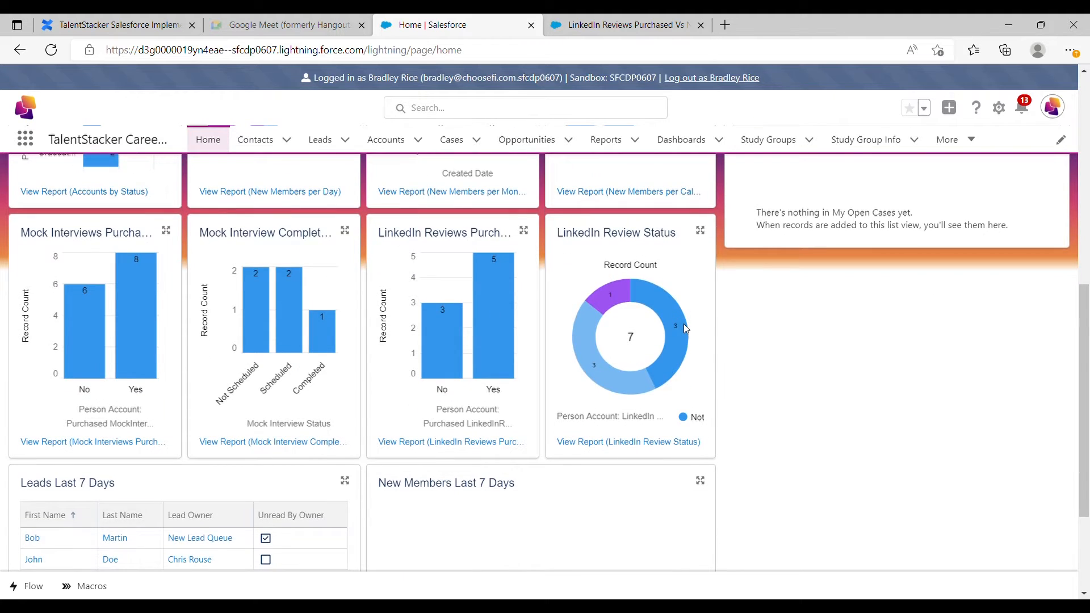
scroll(684, 324, down, 3)
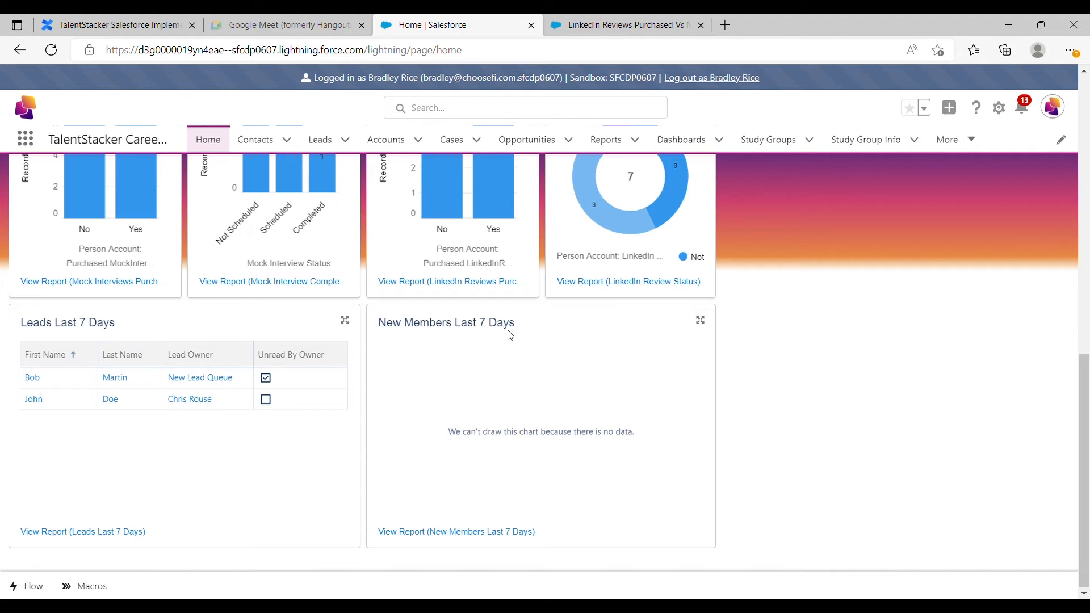
scroll(508, 334, up, 6)
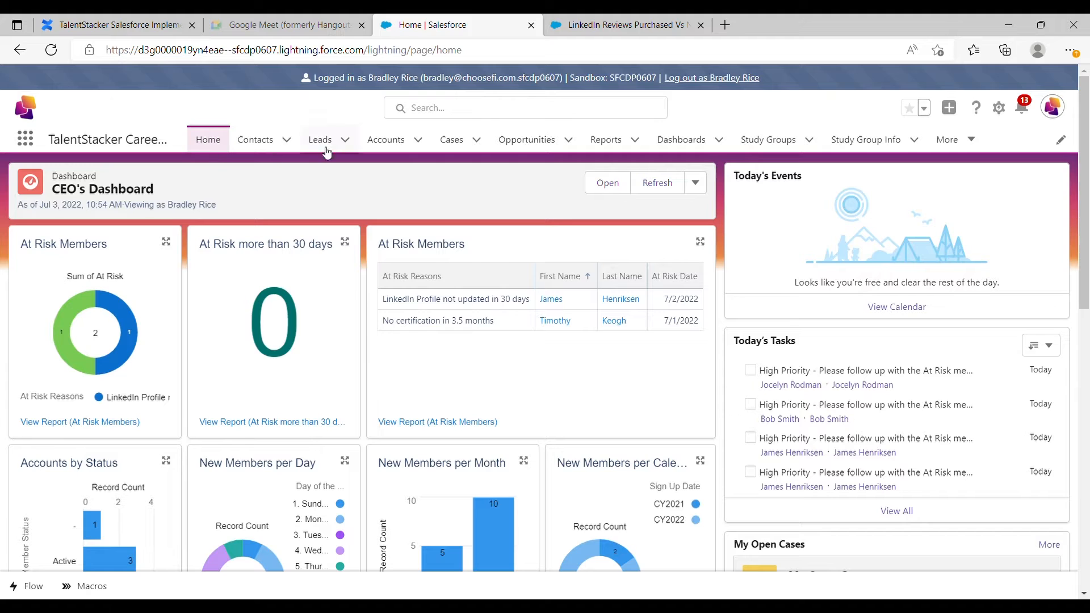
- Open the CEO's Dashboard from the list of all dashboards and go to its LinkedIn Reviews Purchased Vs Not source report
click(698, 144)
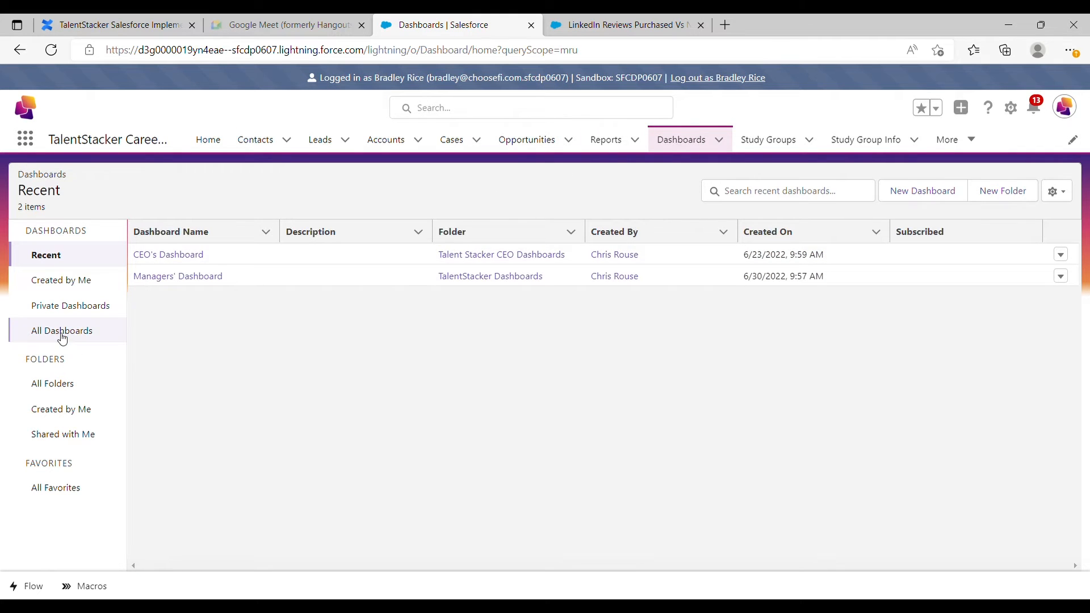
click(62, 338)
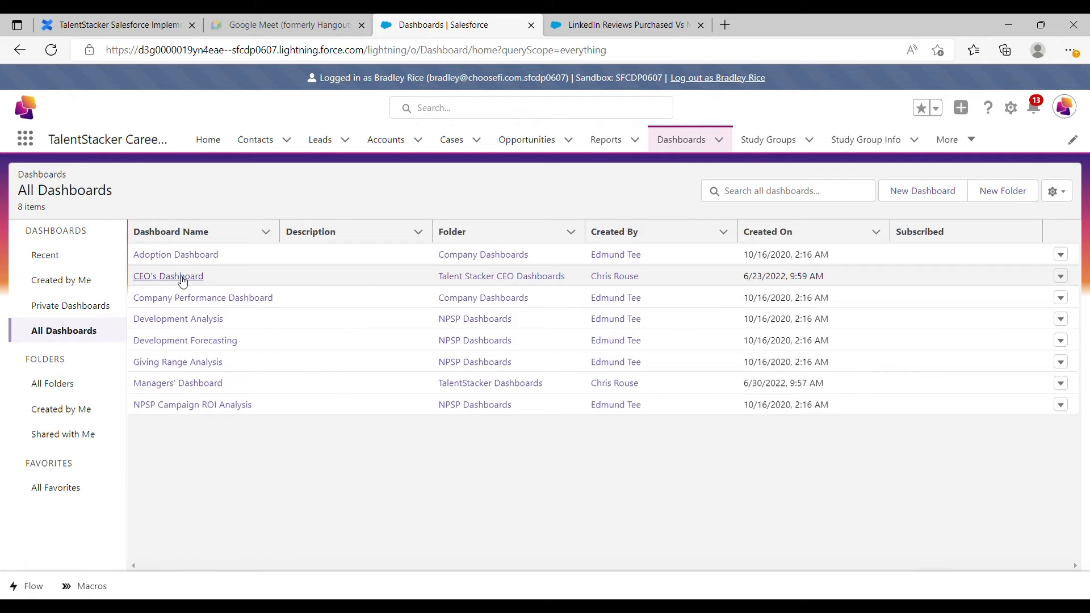
click(181, 278)
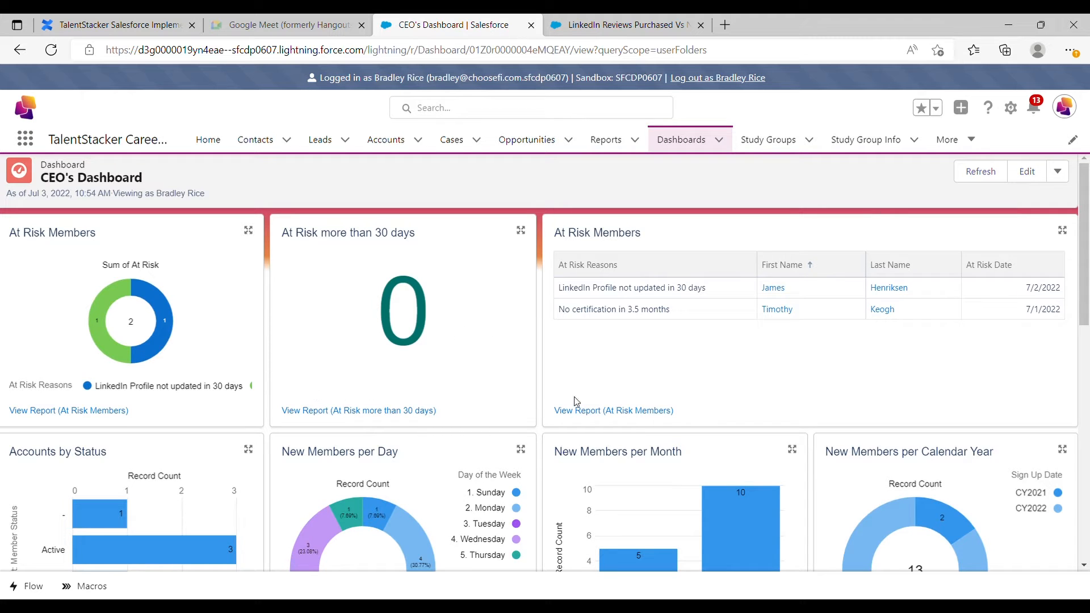
scroll(698, 381, down, 2)
scroll(697, 376, down, 4)
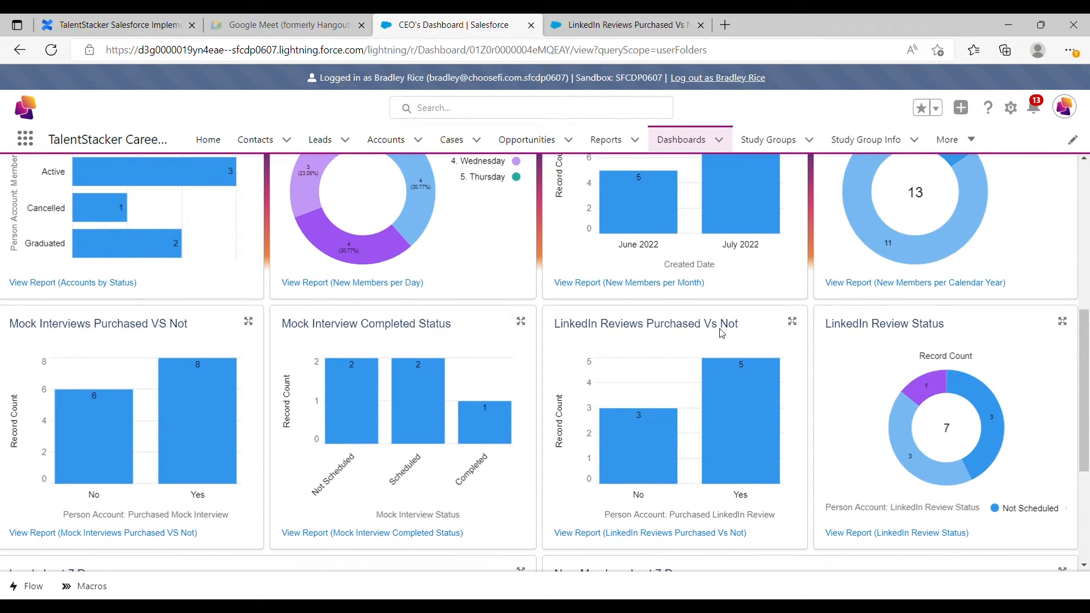
click(605, 534)
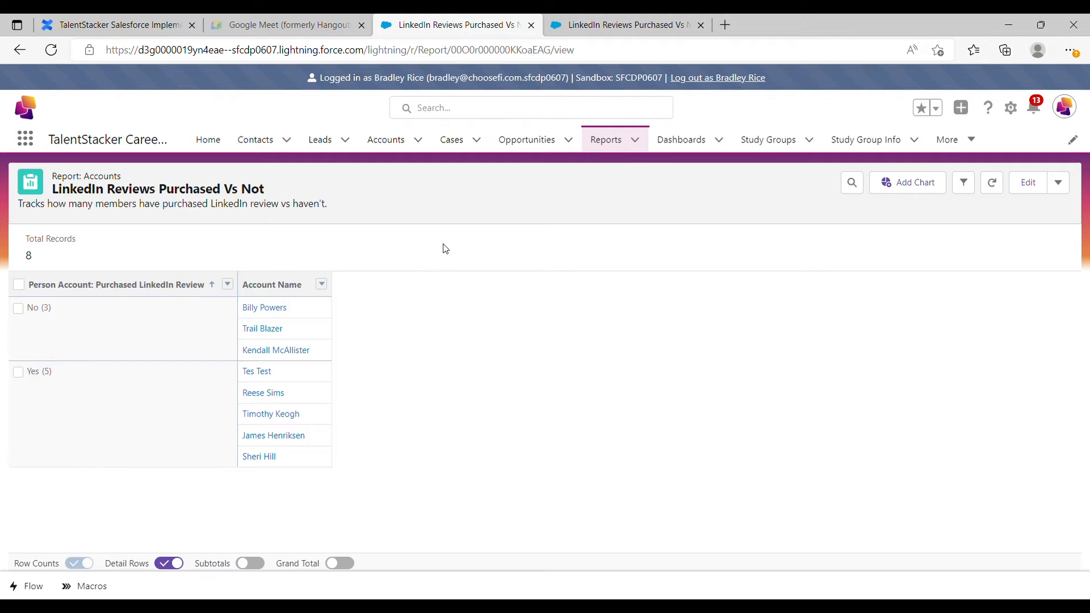
- Add a column chart to the LinkedIn Reviews Purchased Vs Not report and save the report
click(908, 183)
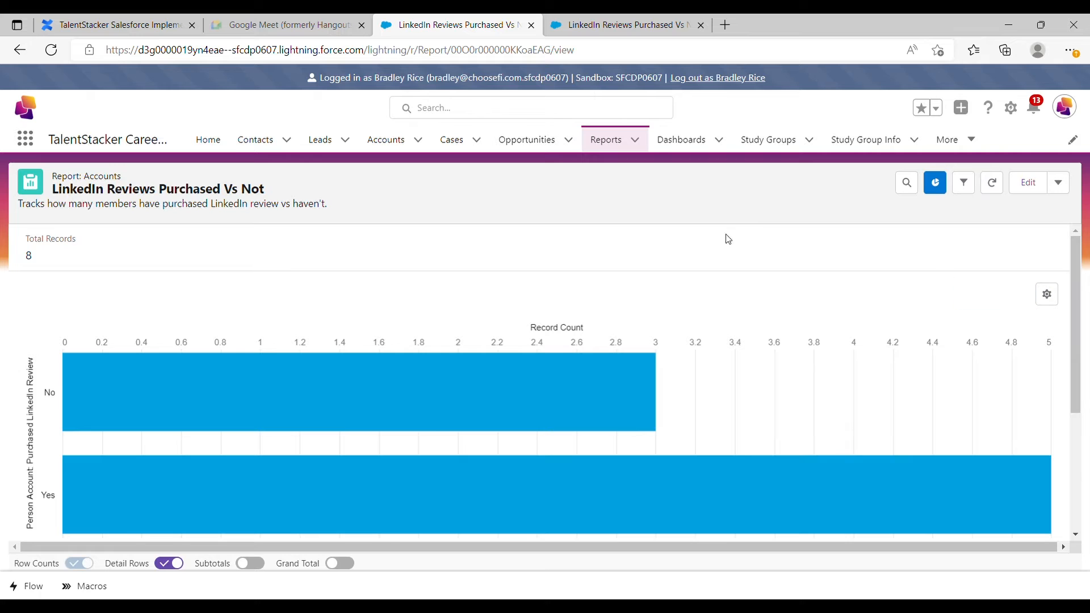
click(1048, 294)
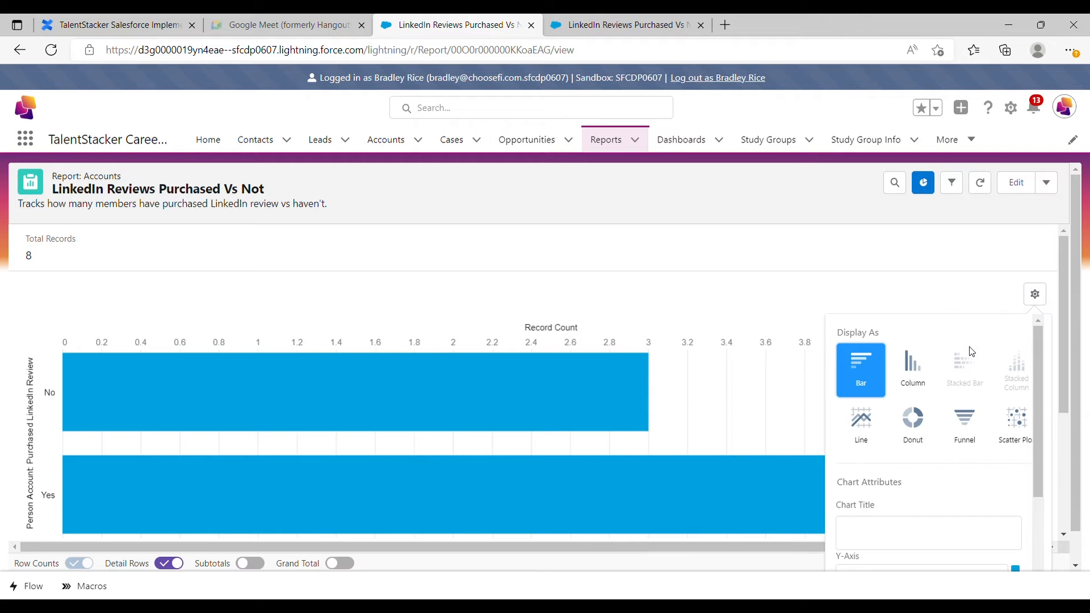
click(915, 371)
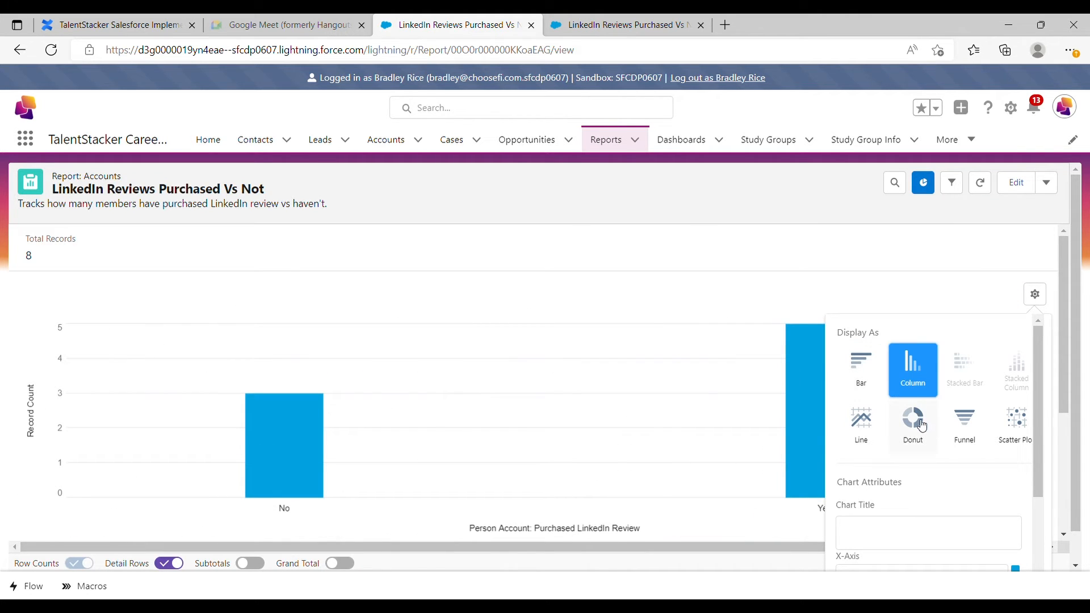
click(921, 425)
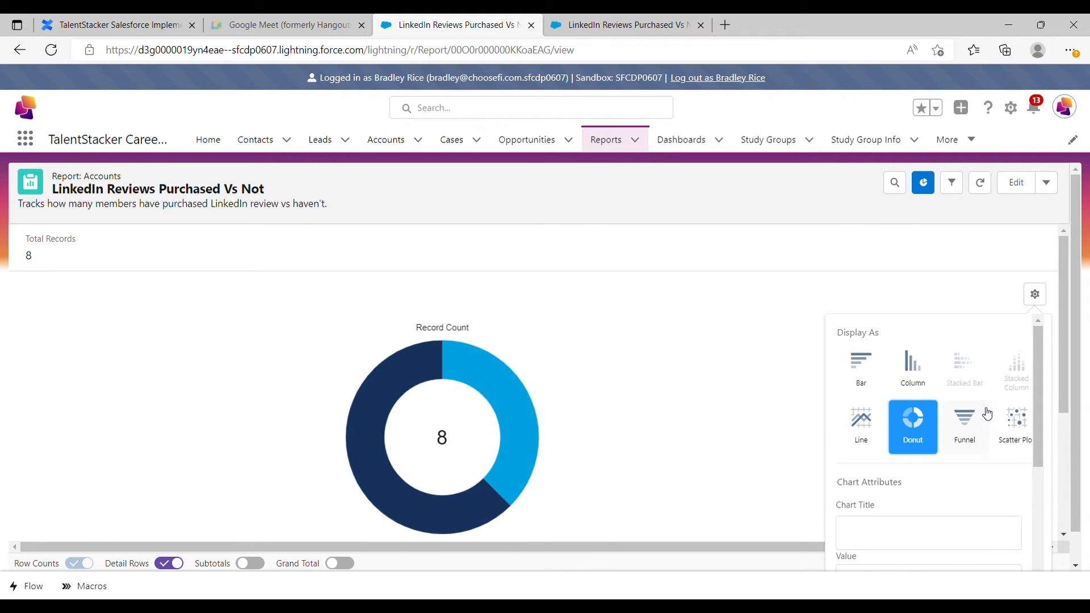
click(918, 377)
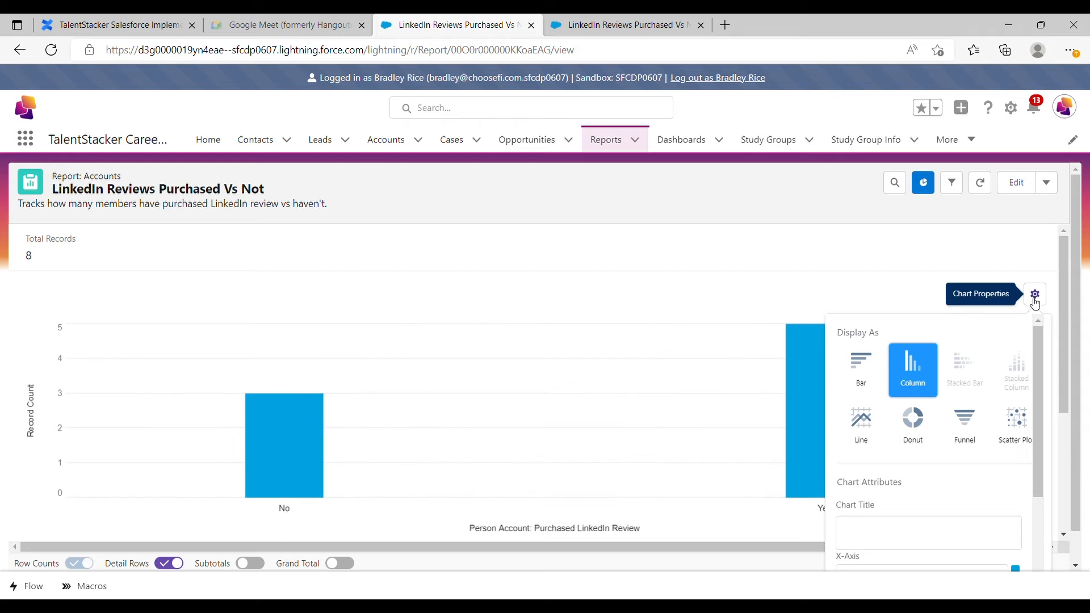
click(1052, 190)
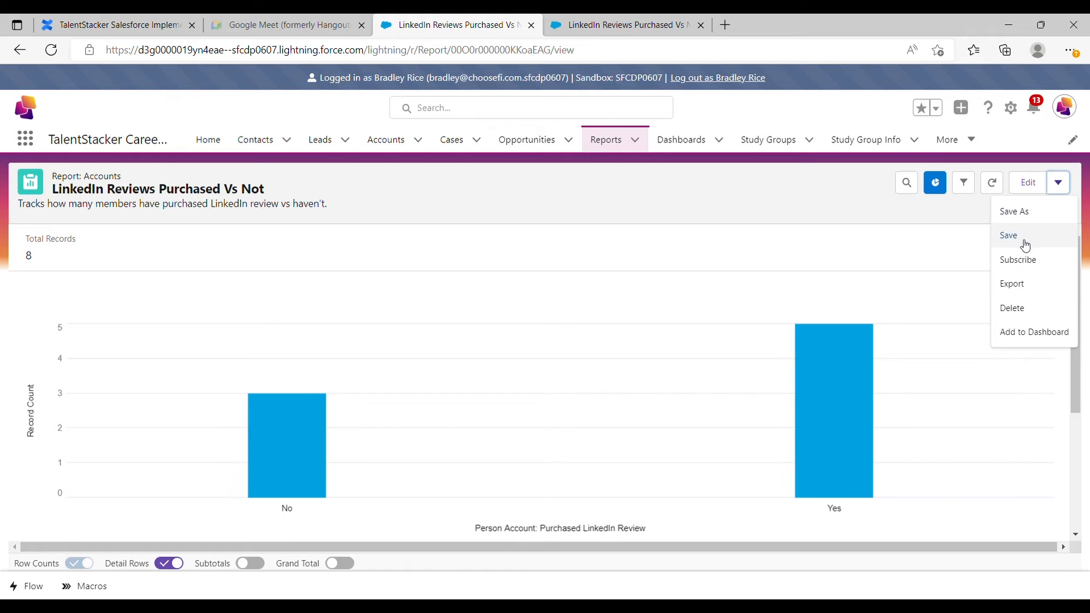
click(1023, 243)
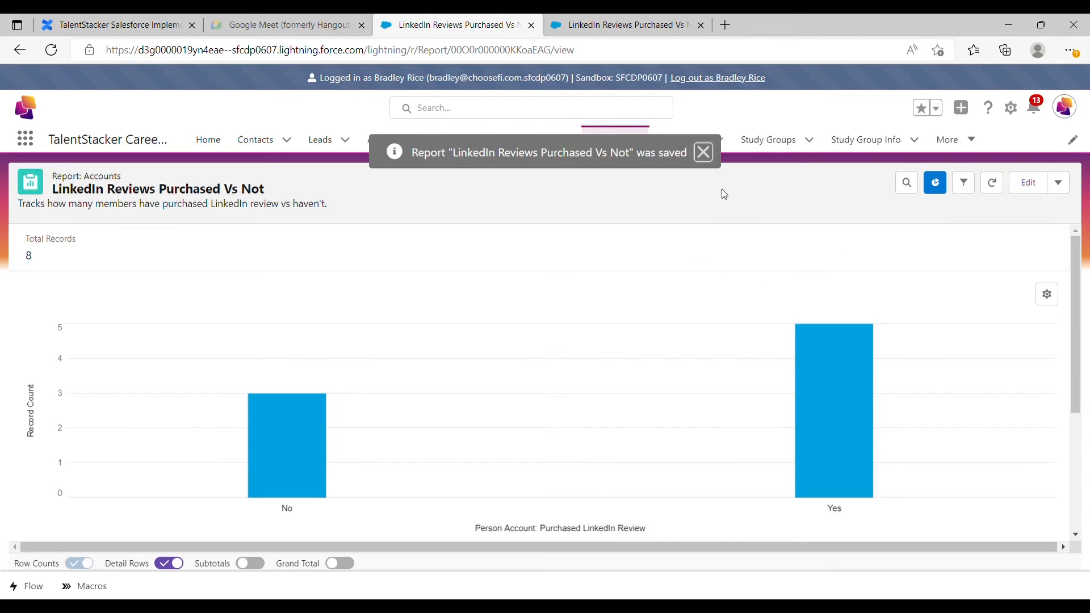
click(704, 153)
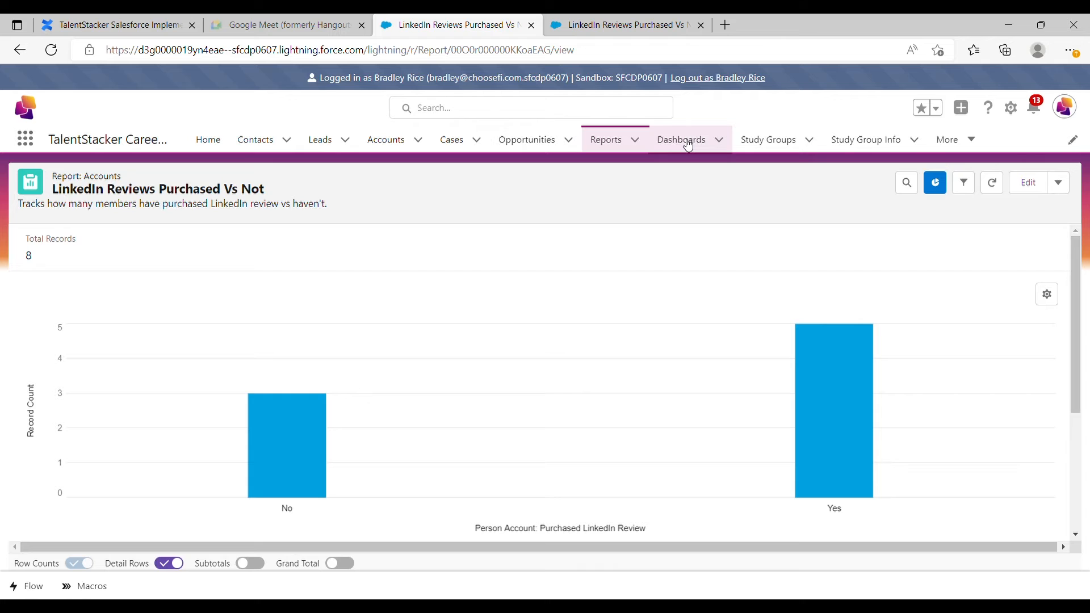
- Return to the CEO's Dashboard from the recent dashboards and open it for editing
click(688, 146)
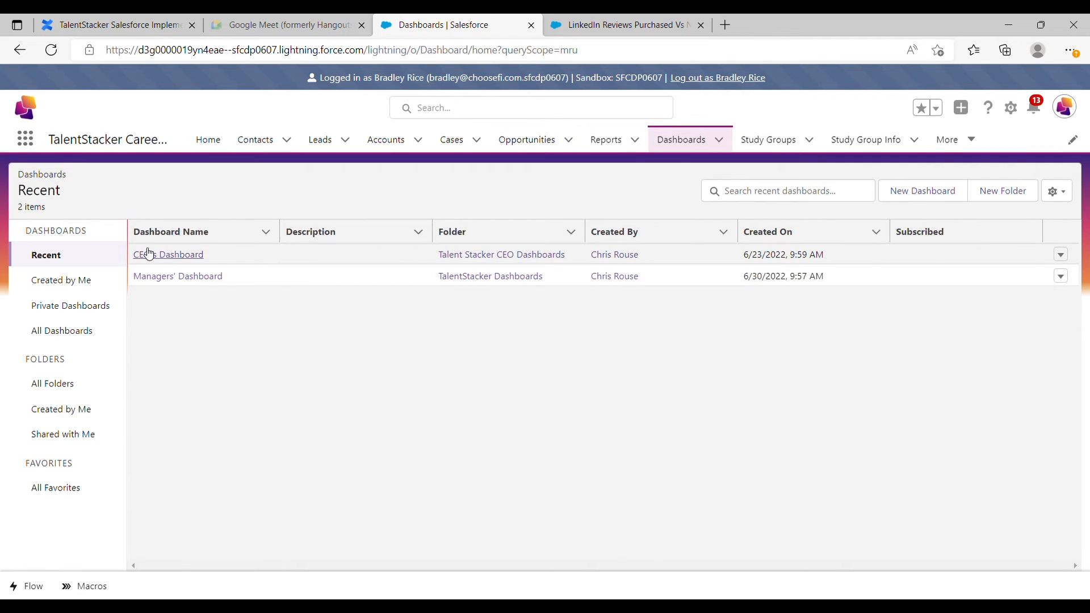
click(170, 255)
click(196, 255)
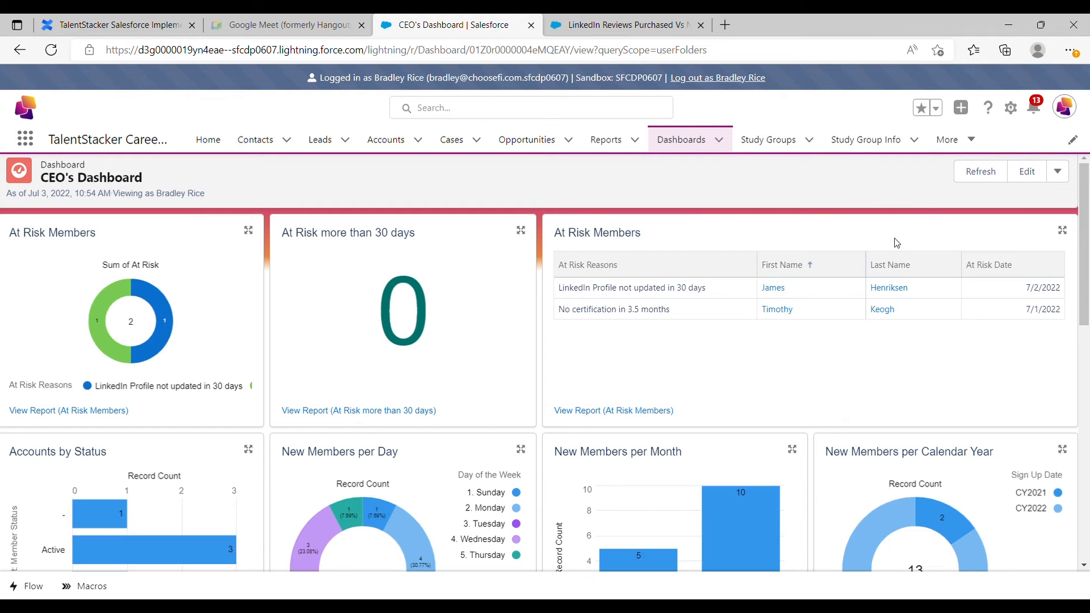
click(1037, 177)
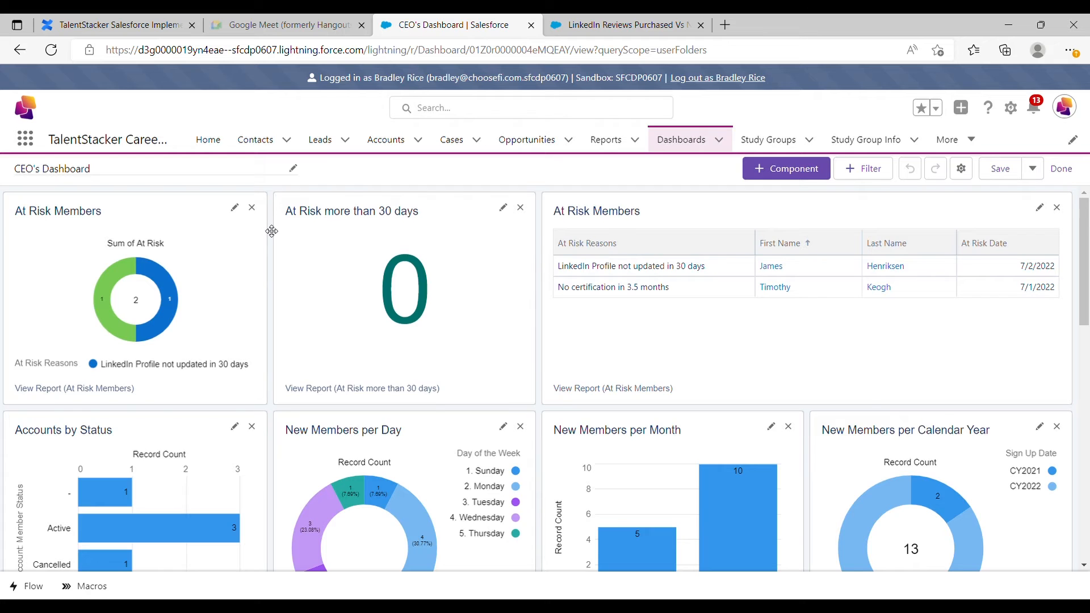
- Change the At Risk Members donut component to a column chart and save the dashboard
click(234, 208)
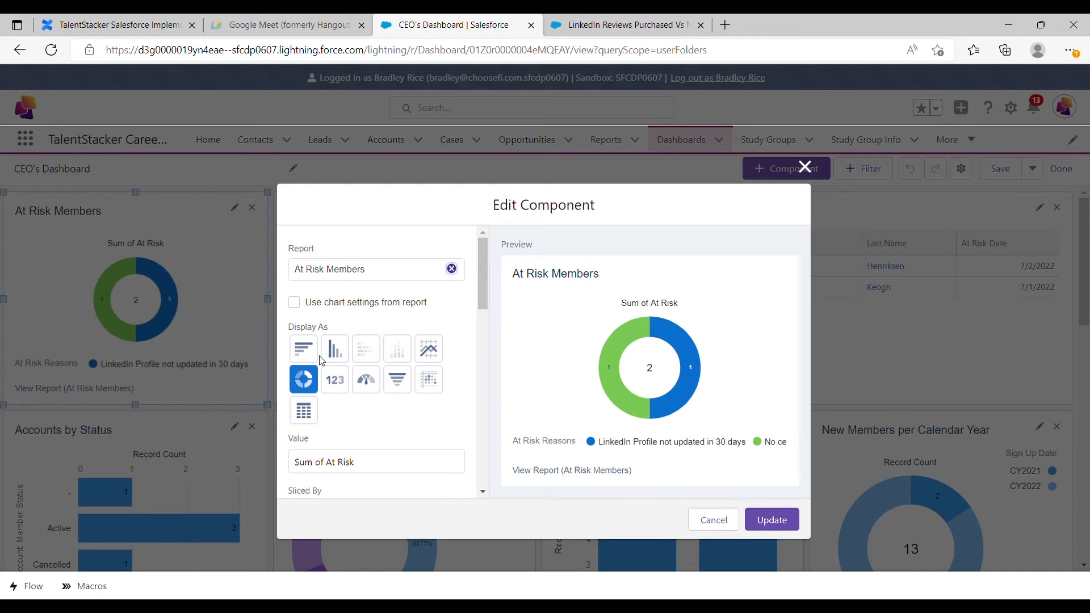
click(335, 349)
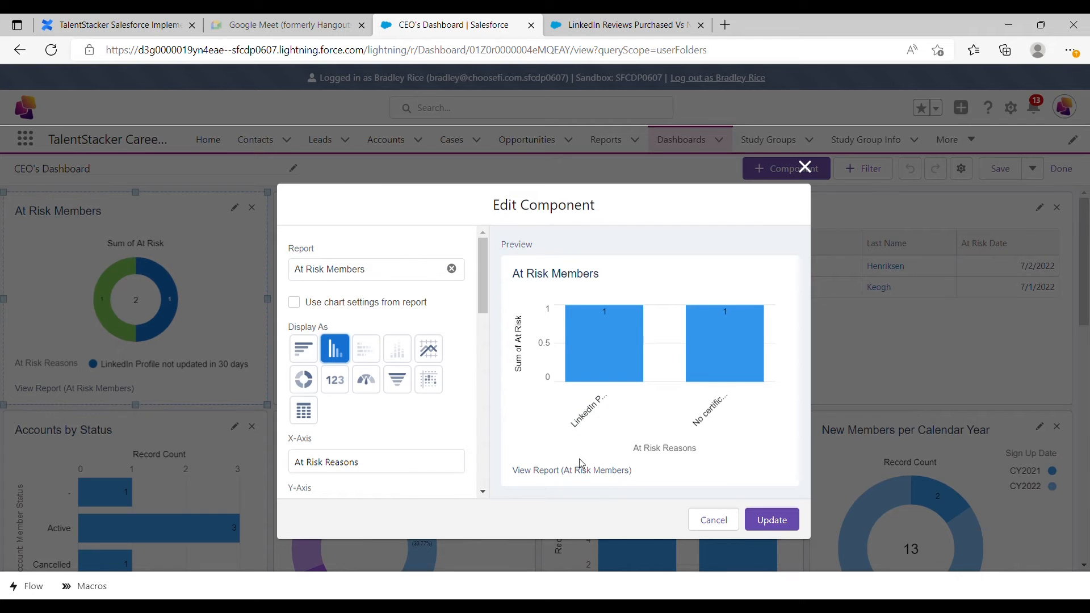
click(781, 524)
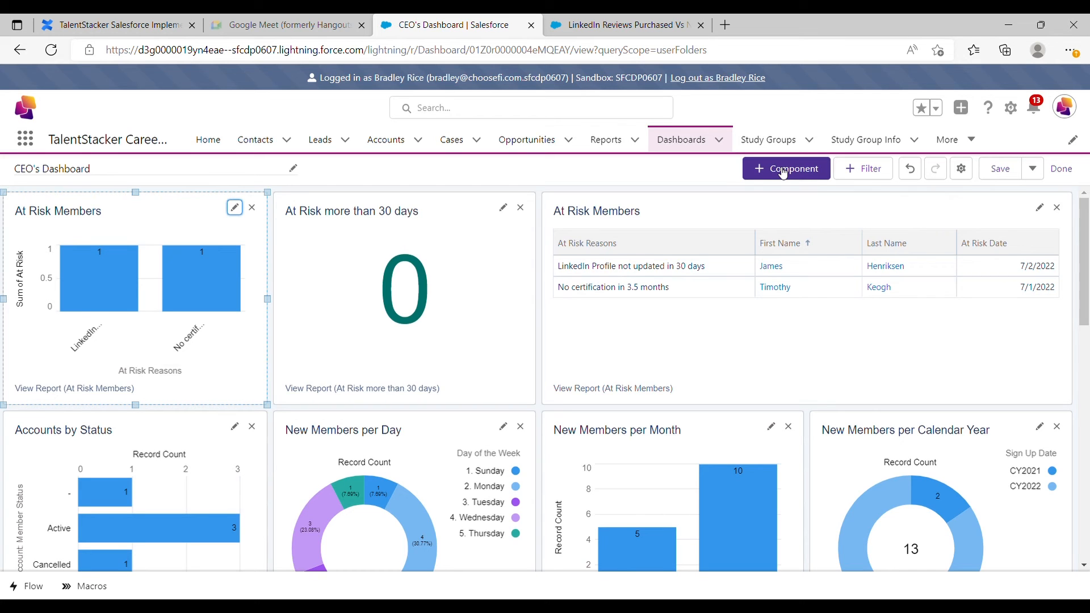
click(1001, 169)
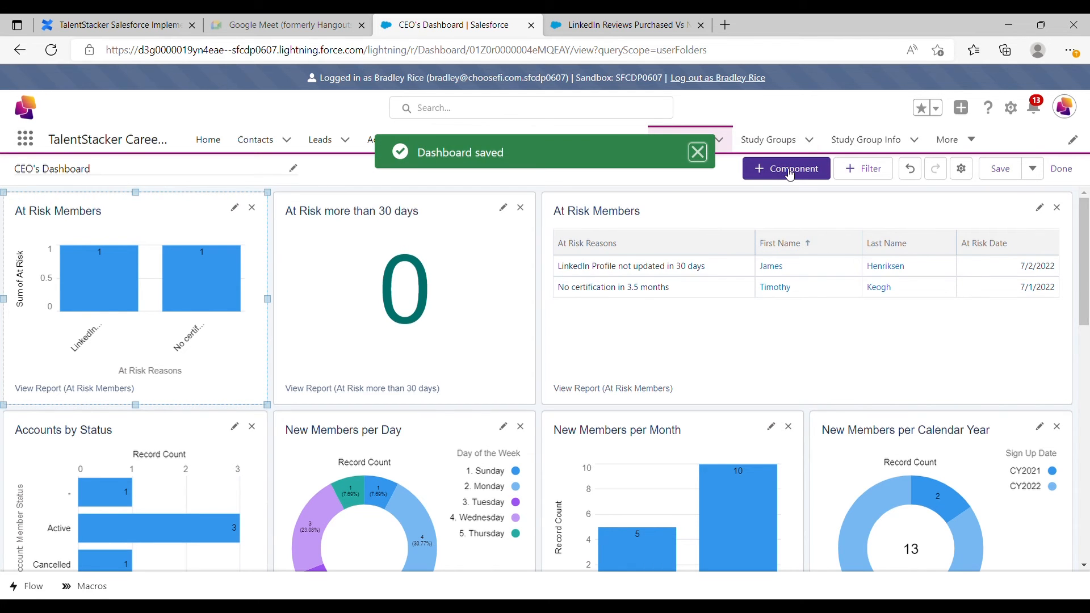
- Add a dashboard component from the LinkedIn Reviews Purchased Vs Not report, displayed as a donut chart
click(789, 174)
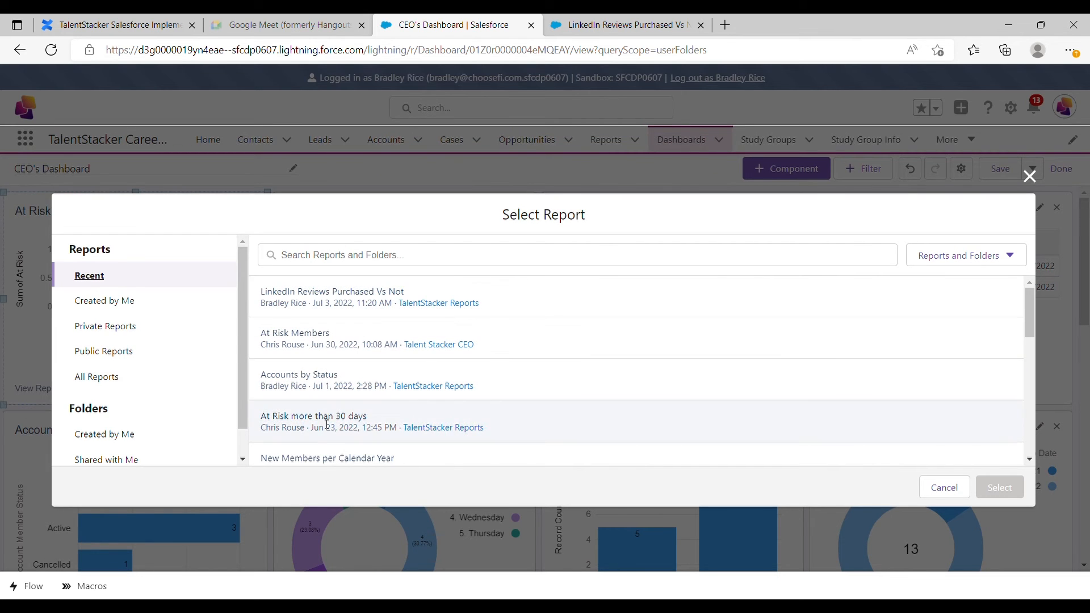
click(316, 297)
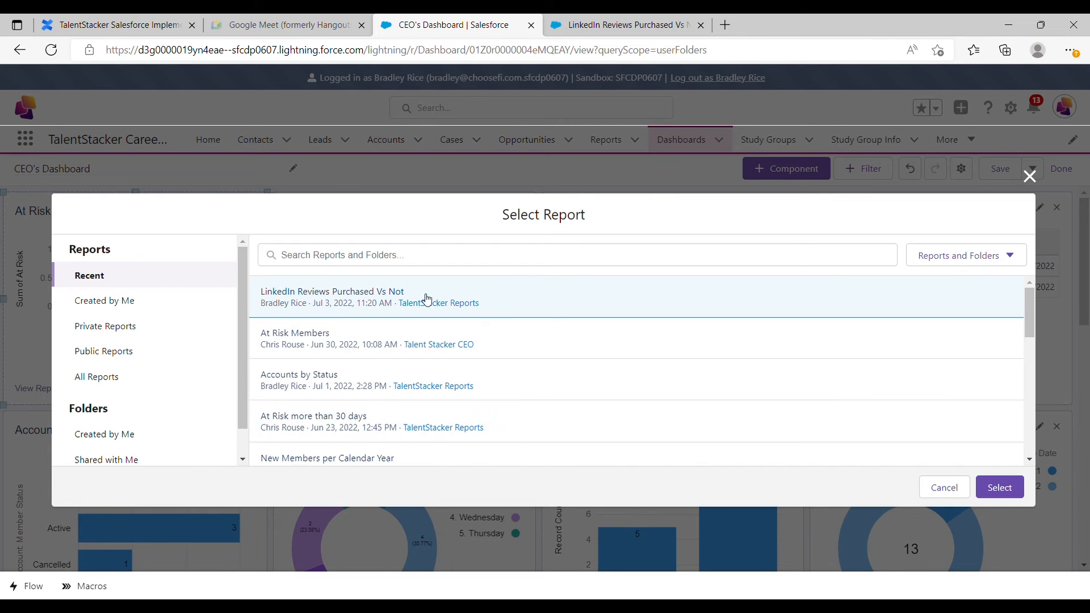
click(999, 494)
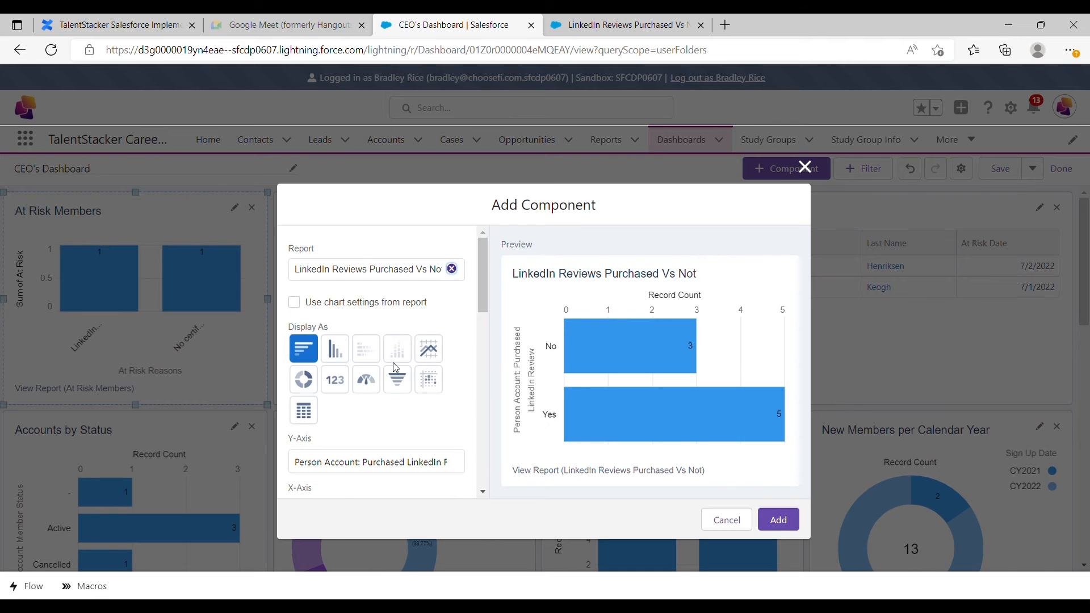
click(339, 355)
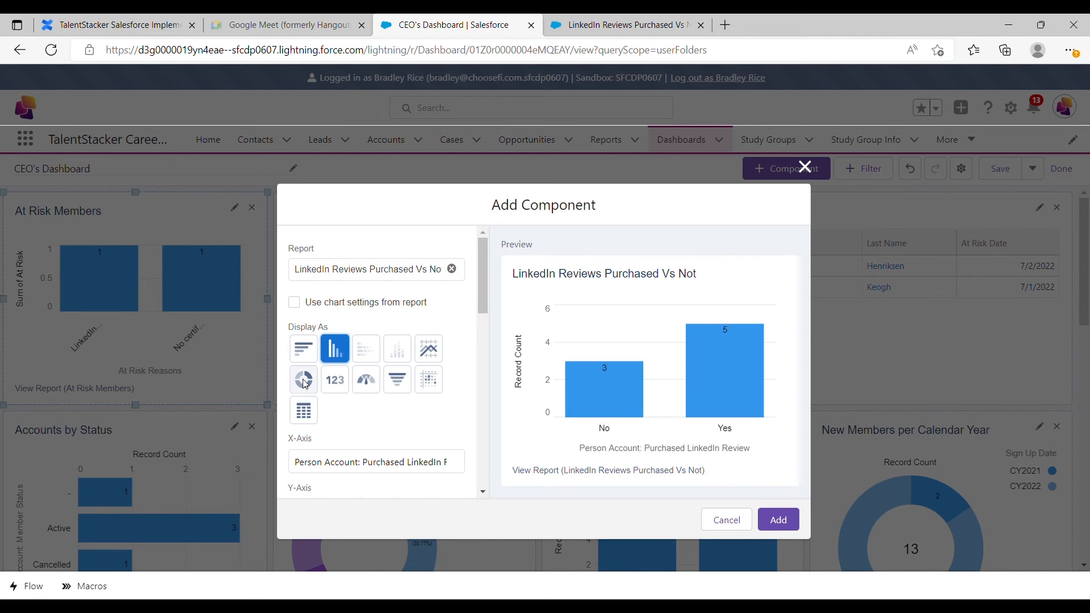
click(305, 382)
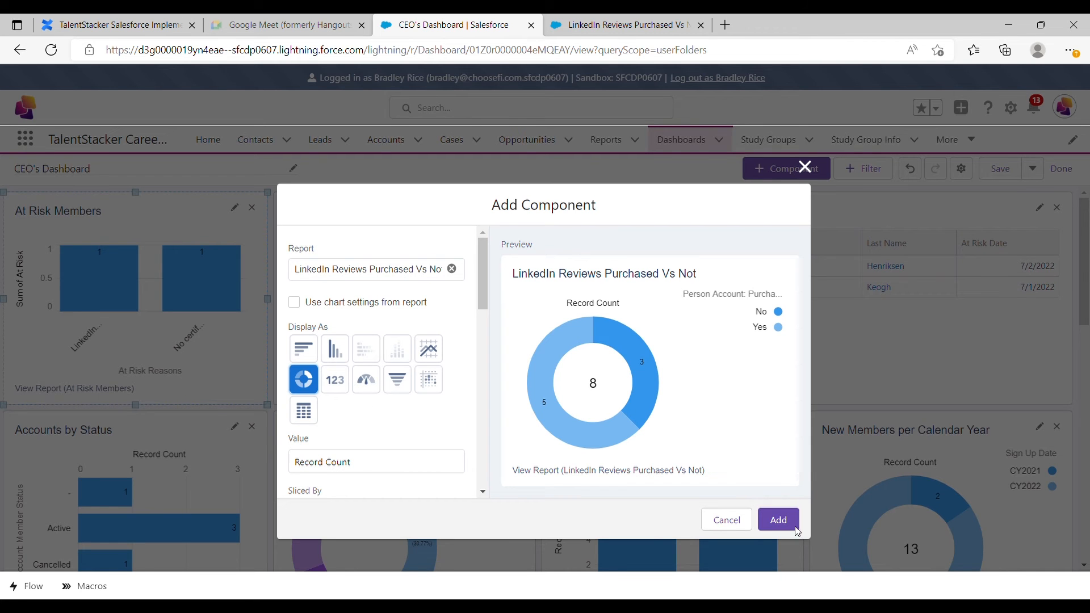
click(779, 520)
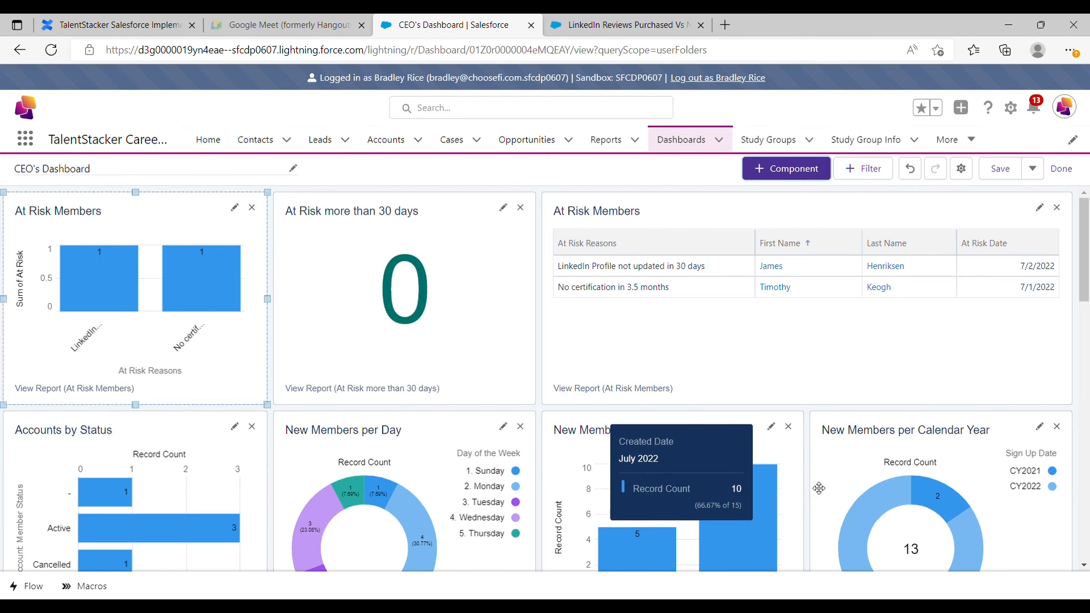
- Remove the LinkedIn Reviews Purchased Vs Not donut component below the other components and save the dashboard
scroll(1008, 403, down, 4)
scroll(1008, 403, down, 10)
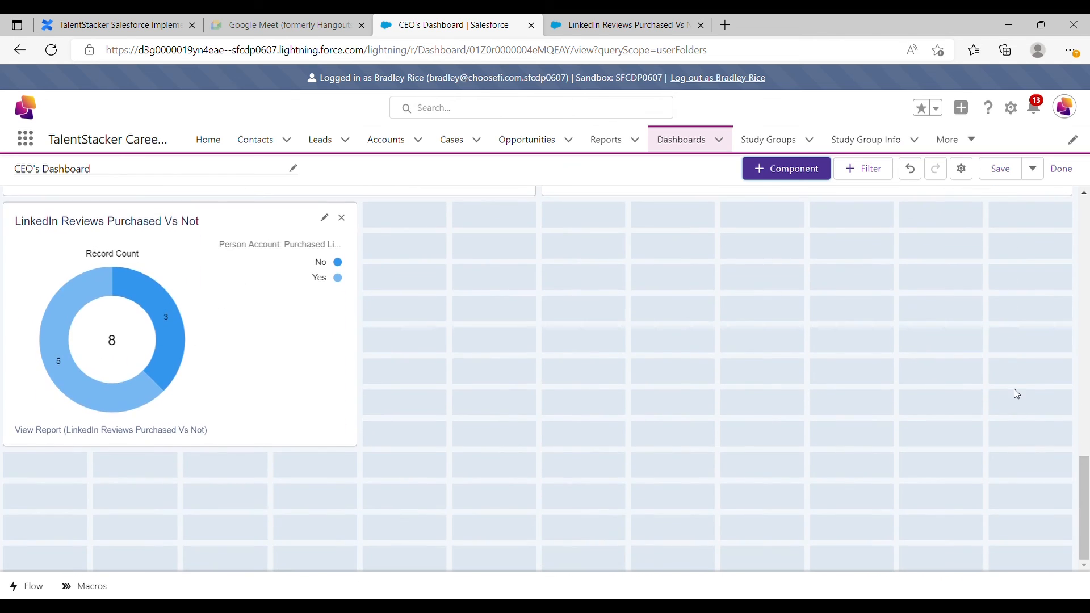
click(341, 219)
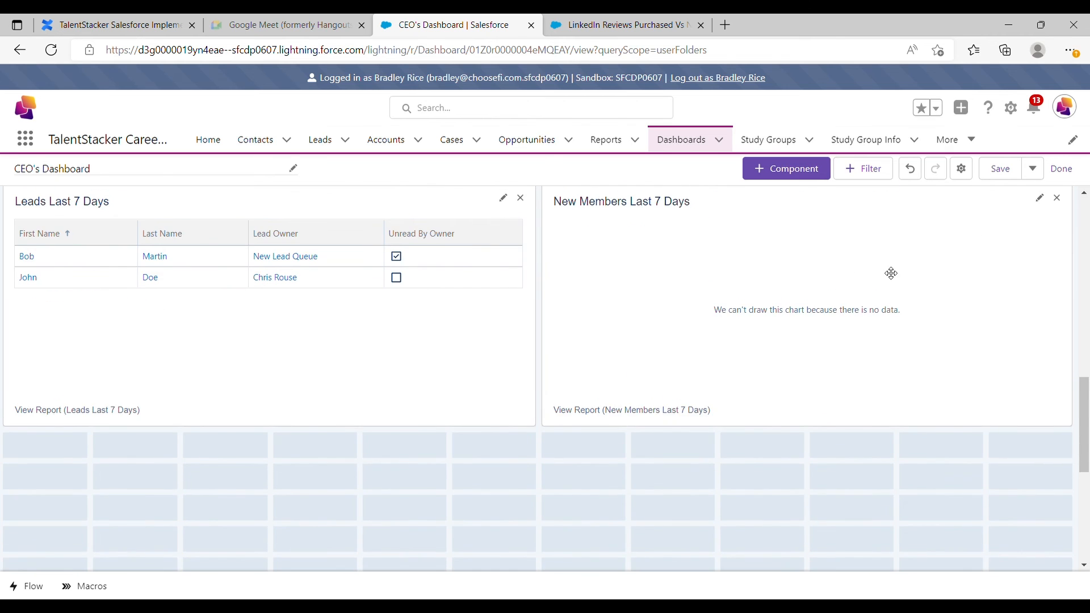
scroll(857, 279, up, 10)
scroll(903, 274, up, 1)
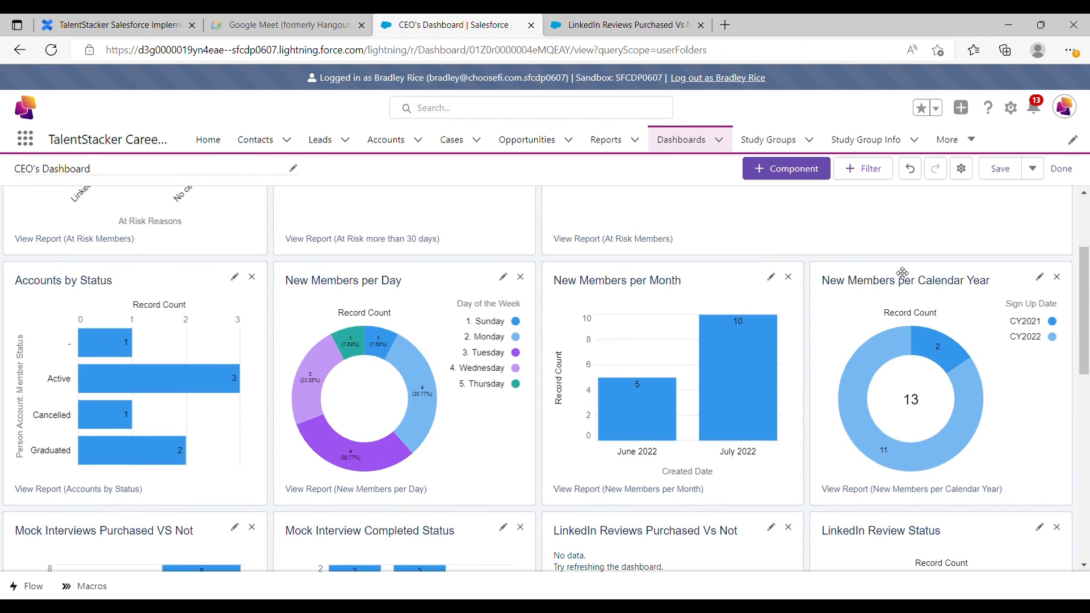
scroll(815, 255, up, 2)
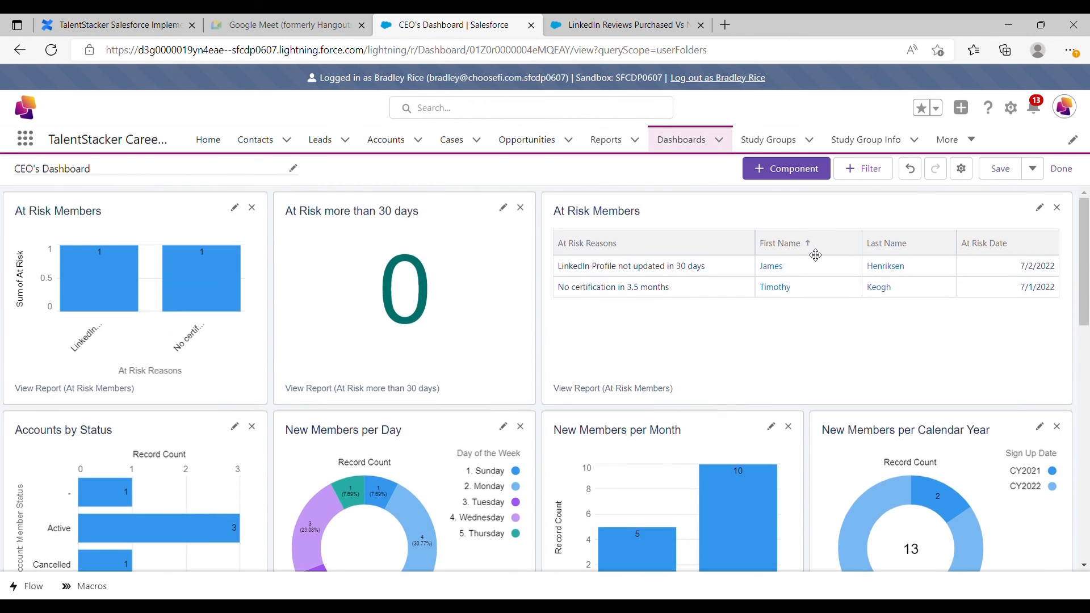
click(997, 177)
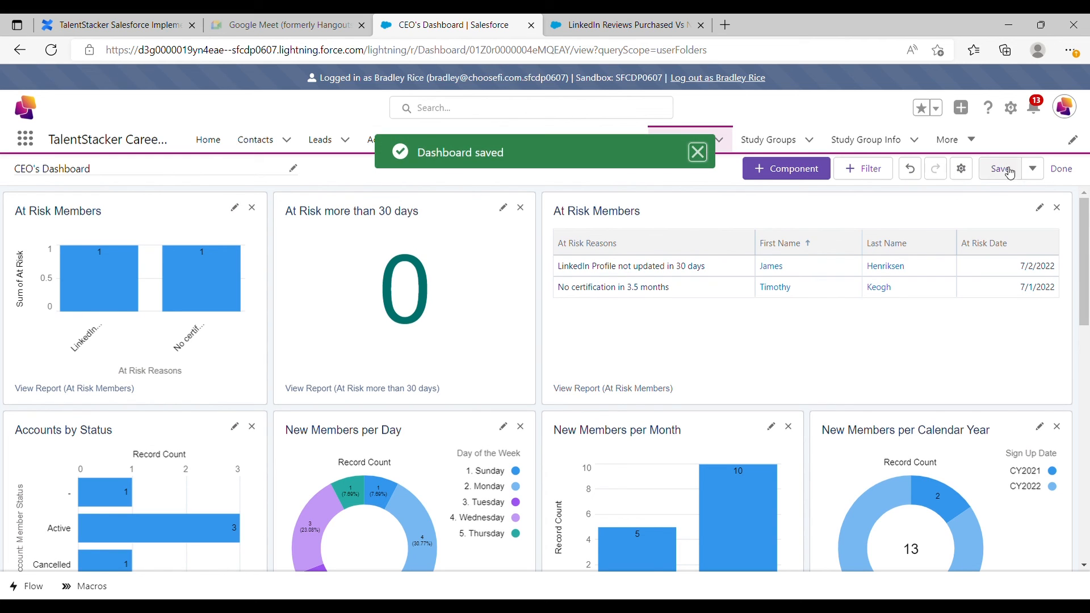
- Return to the home page and refresh the CEO's Dashboard shown there
click(200, 141)
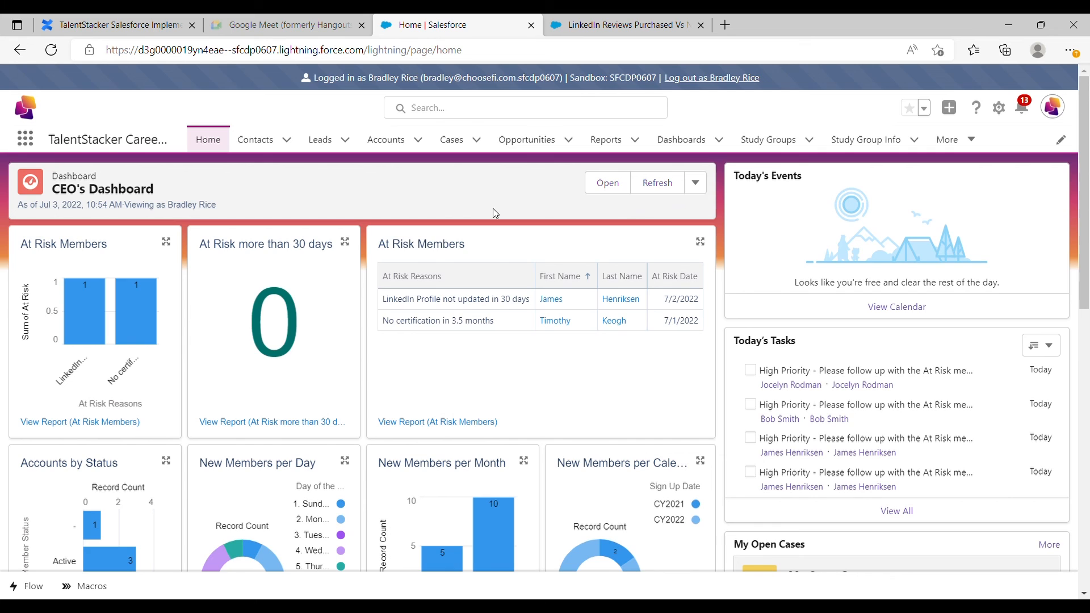
click(662, 189)
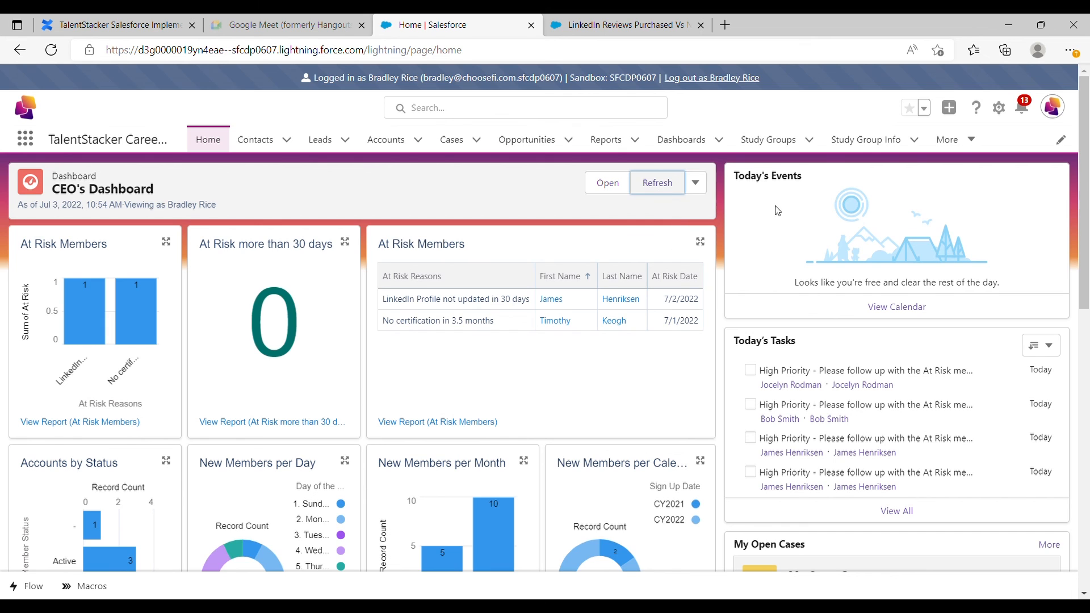